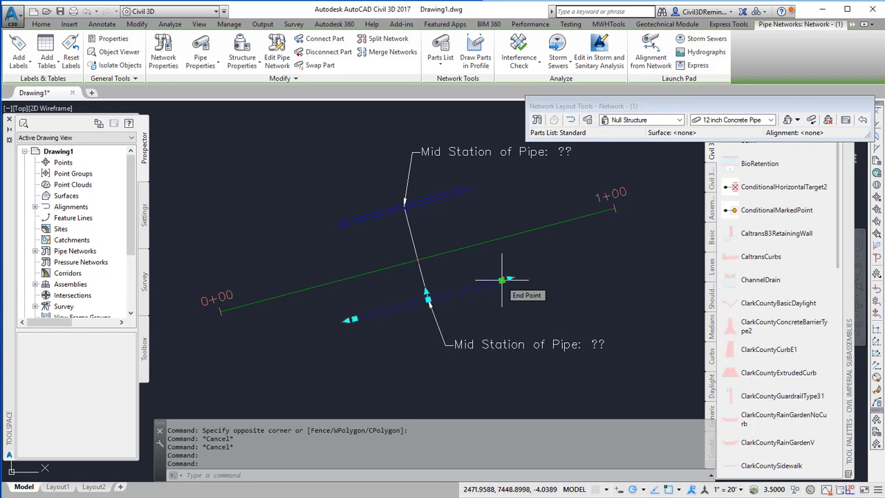
pyautogui.click(369, 216)
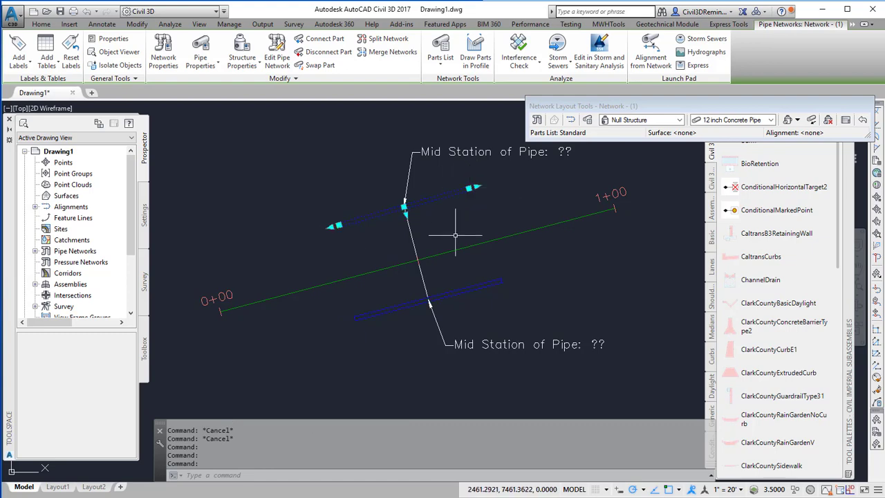
pyautogui.press('Escape')
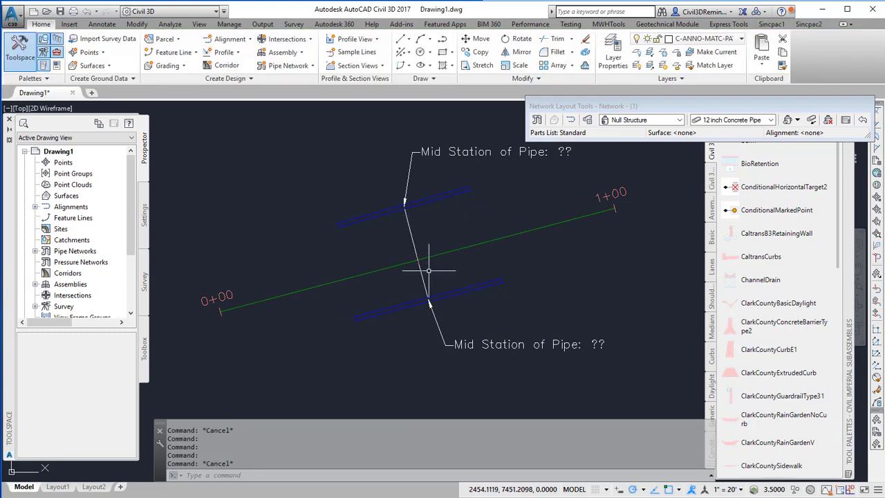
pyautogui.moveTo(425, 215)
pyautogui.mouseDown(button='middle')
pyautogui.moveTo(428, 241)
pyautogui.moveTo(293, 248)
pyautogui.mouseUp(button='middle')
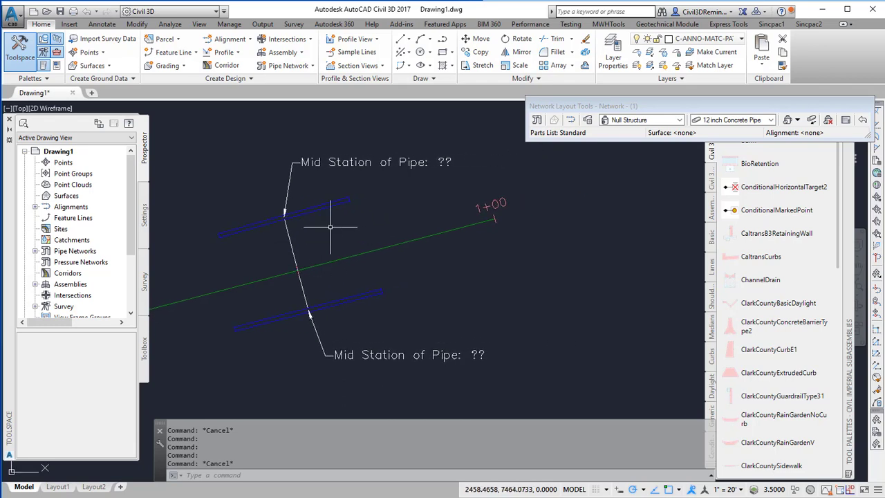
pyautogui.moveTo(458, 237); pyautogui.dragTo(387, 241, button='middle')
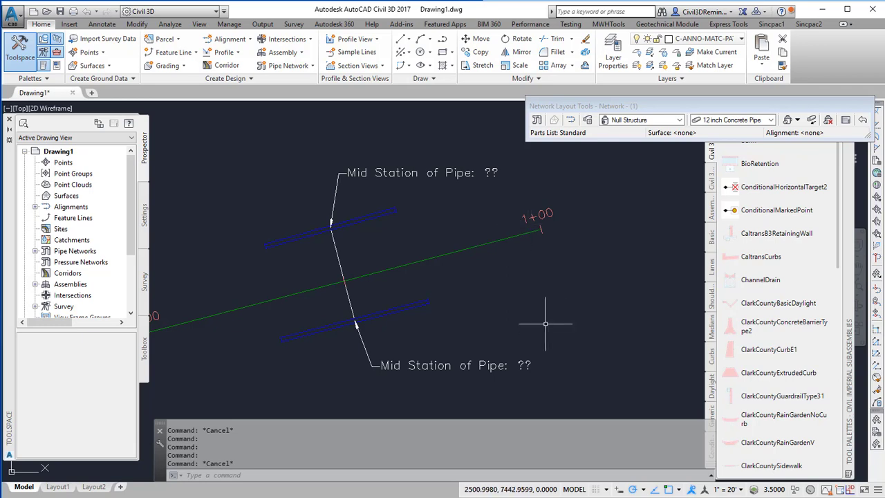
# In the drawing settings, expand the Pipe label styles down to the Plan Profile styles and their expressions
pyautogui.click(144, 216)
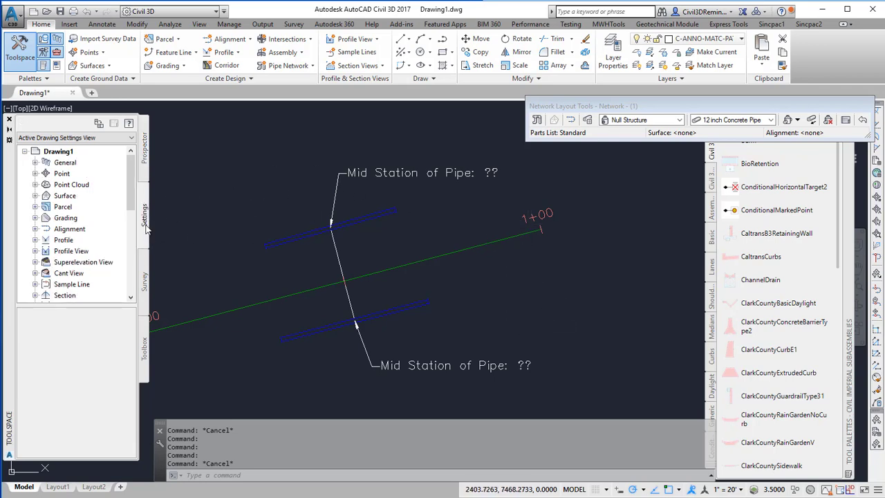
pyautogui.scroll(-2, 40, 273)
pyautogui.scroll(-1, 40, 271)
pyautogui.click(36, 262)
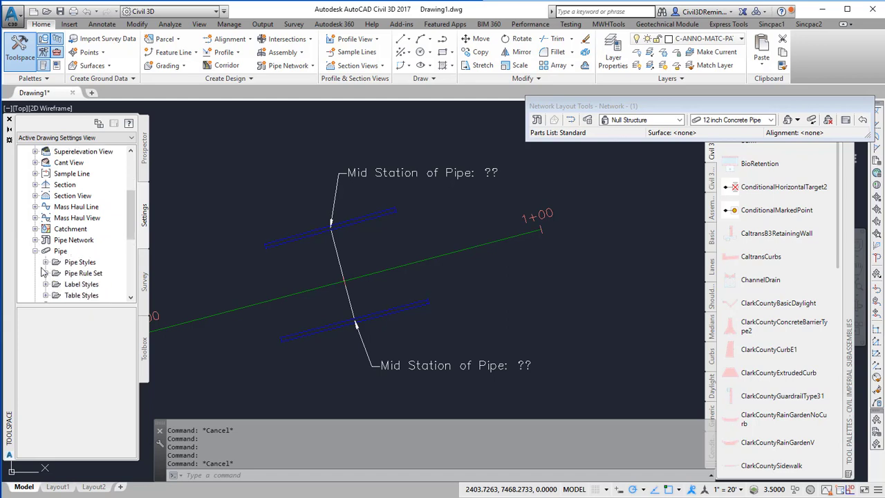
pyautogui.click(45, 285)
pyautogui.scroll(-2, 48, 283)
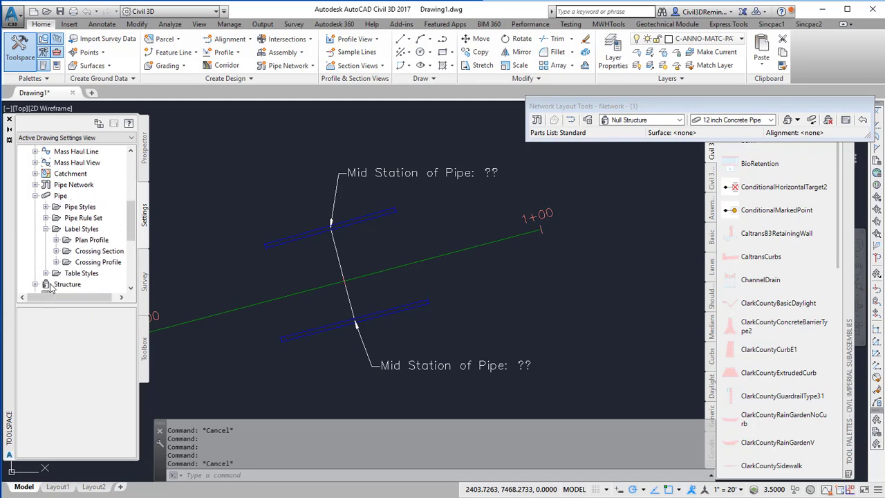
pyautogui.doubleClick(61, 247)
pyautogui.moveTo(69, 298); pyautogui.dragTo(96, 297)
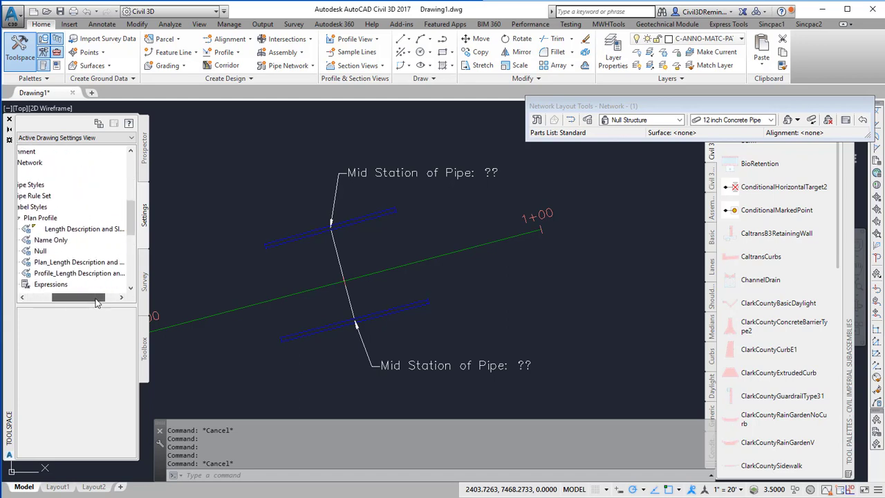
pyautogui.click(78, 235)
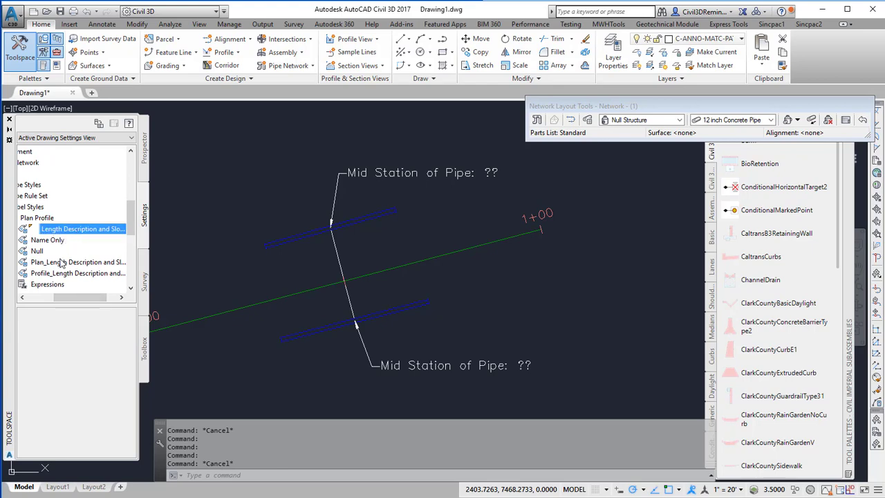
# Start a new Plan Profile pipe label expression named MidPipeStationing and enlarge its dialog beside the pipes
pyautogui.rightClick(54, 285)
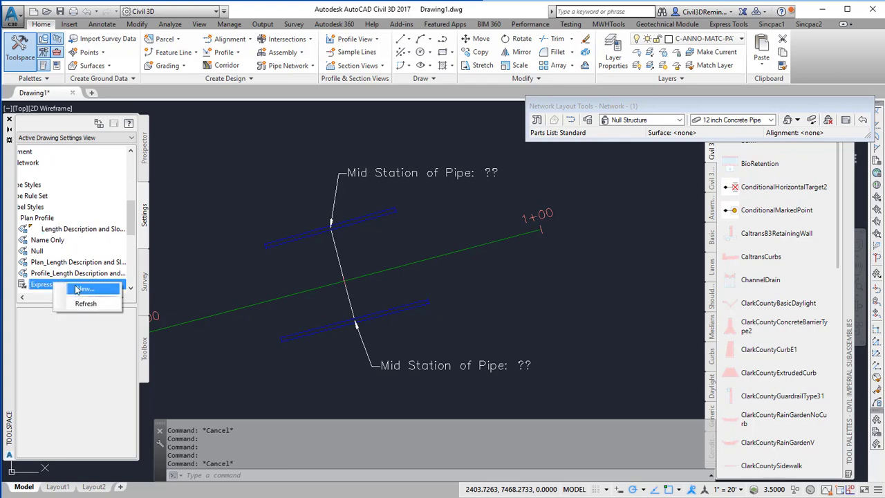
pyautogui.click(83, 289)
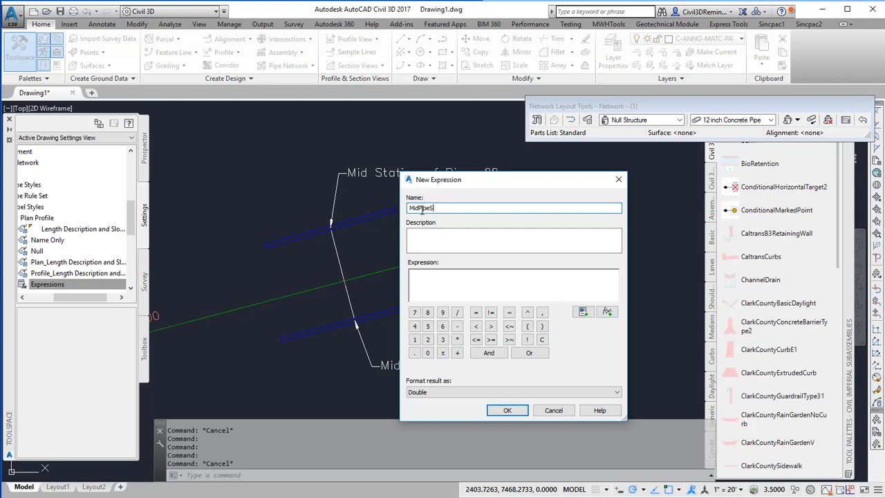
pyautogui.write('MidPipeStationing')
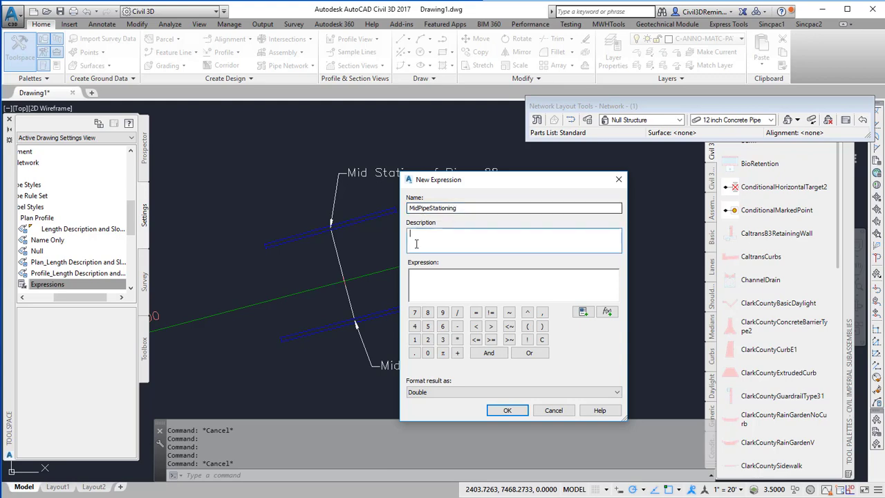
pyautogui.click(425, 242)
pyautogui.moveTo(438, 183); pyautogui.dragTo(528, 177)
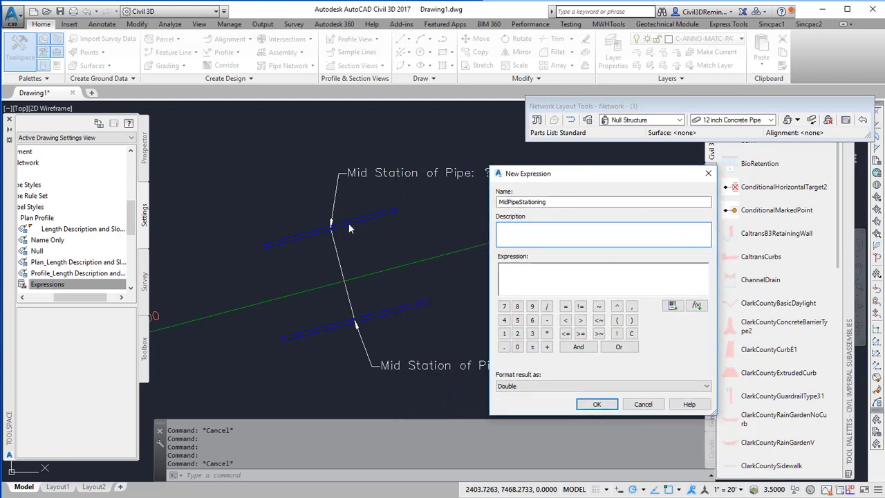
pyautogui.moveTo(556, 177); pyautogui.dragTo(509, 148)
pyautogui.click(498, 241)
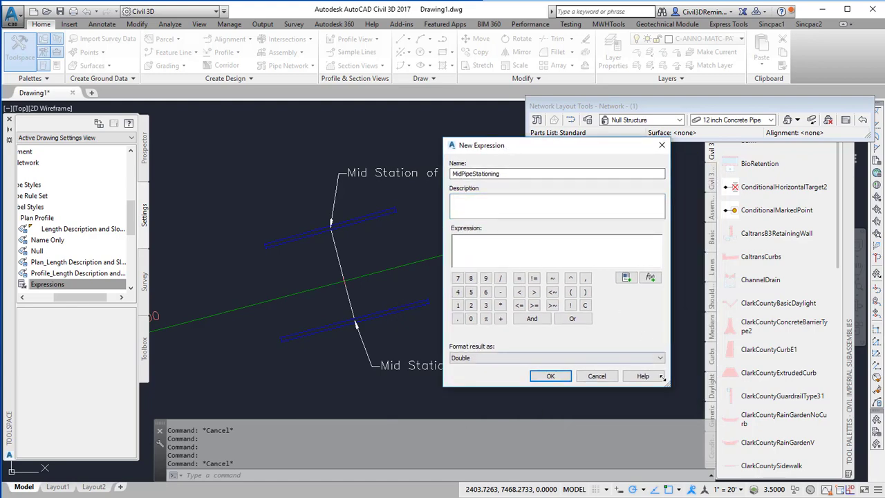
pyautogui.moveTo(662, 377); pyautogui.dragTo(752, 425)
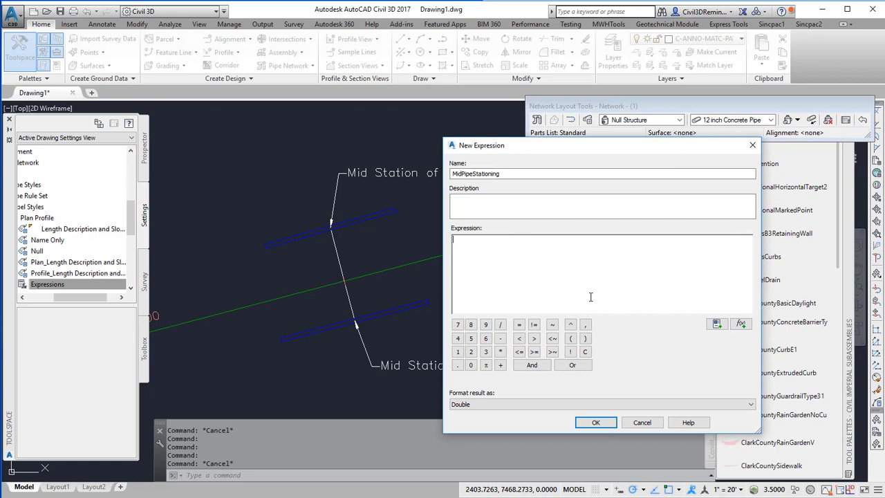
# Begin the expression with the condition IF({Pipe Start Station}<{Pipe End Station}, using the inserted station properties
pyautogui.click(717, 325)
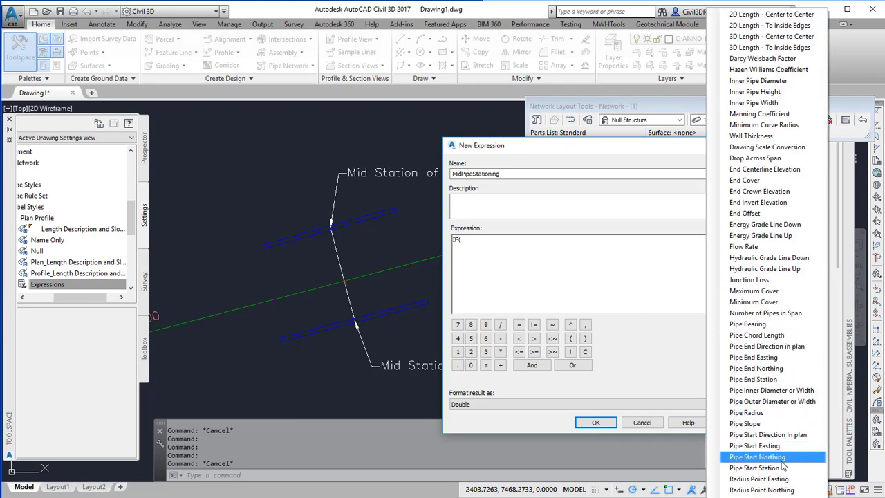
pyautogui.click(754, 468)
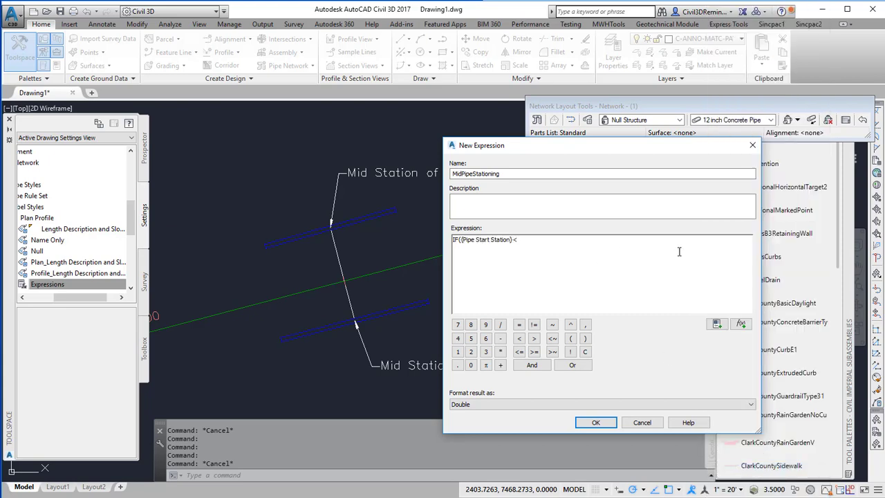
pyautogui.click(718, 325)
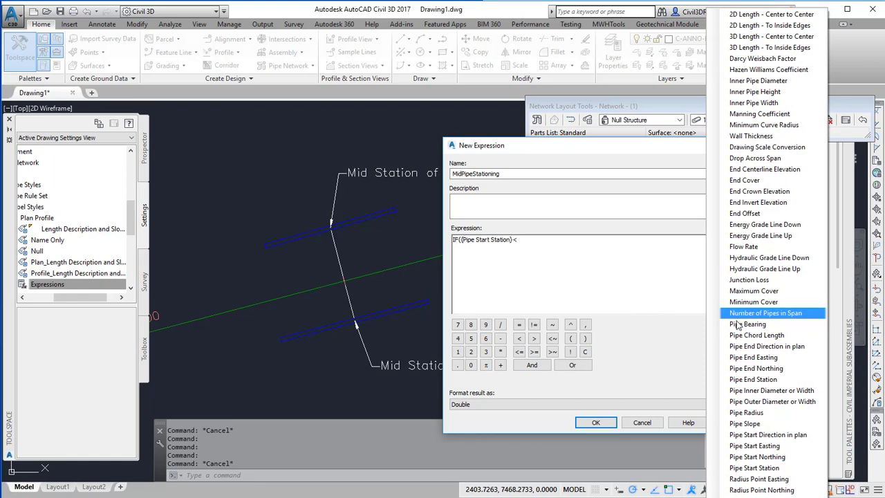
pyautogui.click(753, 379)
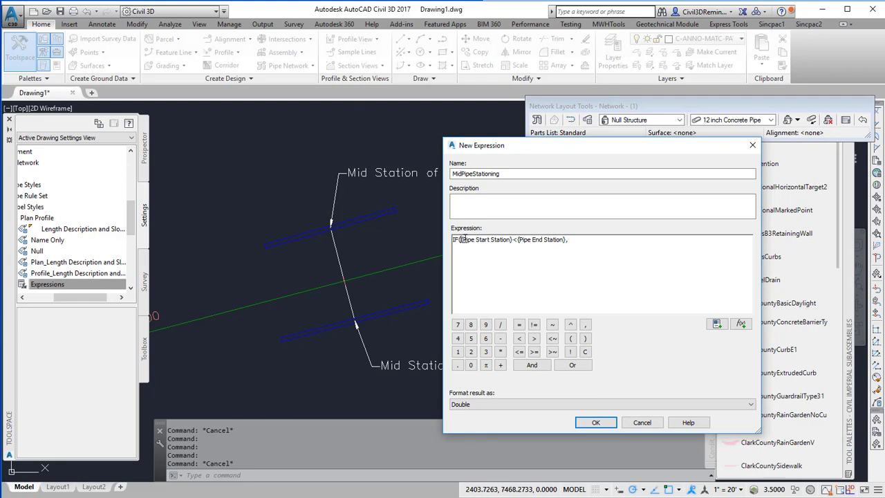
# Add a second expression line with {Pipe Start Station}+( followed by a copy of the station comparison and a closing parenthesis
pyautogui.moveTo(462, 239); pyautogui.dragTo(517, 239)
pyautogui.click(472, 260)
pyautogui.write('{Pipe Start Station}')
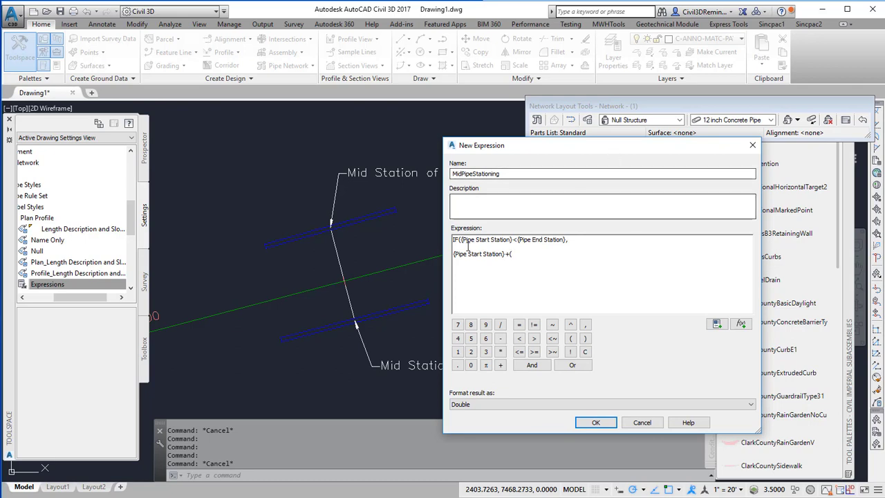
pyautogui.moveTo(460, 239)
pyautogui.mouseDown()
pyautogui.moveTo(575, 239)
pyautogui.moveTo(457, 240)
pyautogui.mouseUp()
pyautogui.click(573, 239)
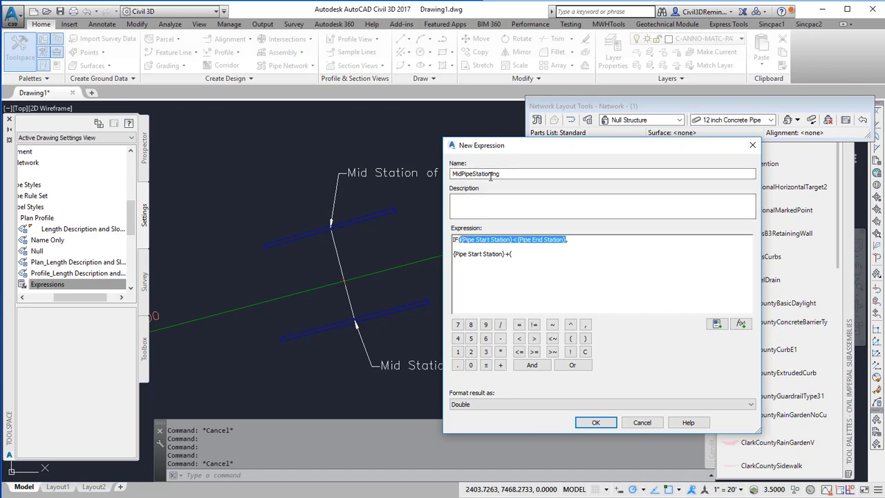
pyautogui.hotkey('ctrl', 'c')
pyautogui.click(523, 253)
pyautogui.hotkey('ctrl', 'v')
pyautogui.write(')')
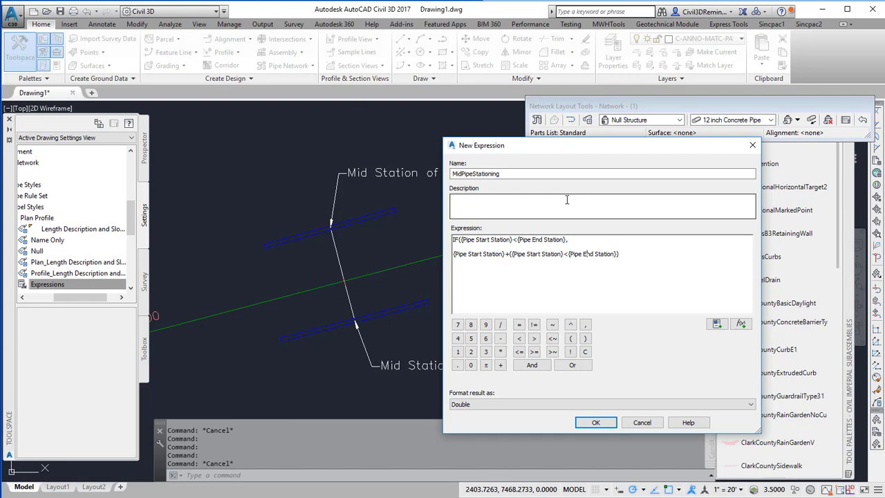
# Rework the second line into {Pipe Start Station}+ABS(({Pipe Start Station}-{Pipe End Station})/2)
pyautogui.press('BackSpace')
pyautogui.write('-')
pyautogui.write('ABS')
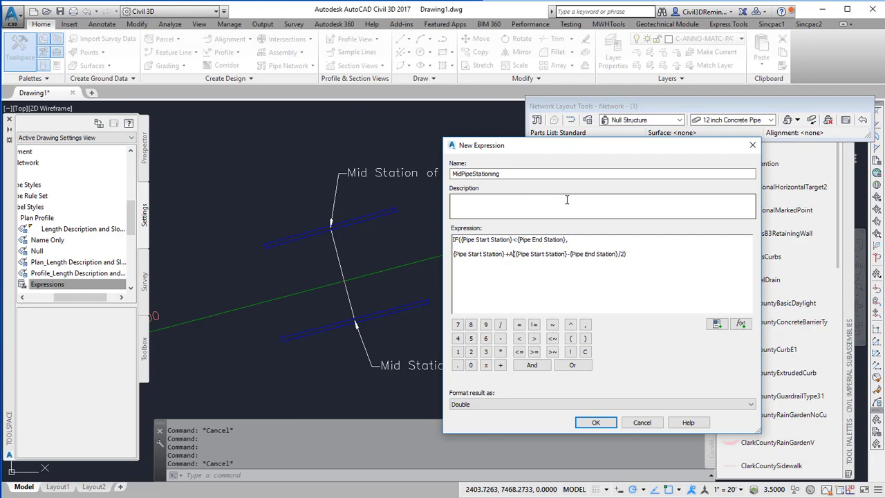
pyautogui.write('(')
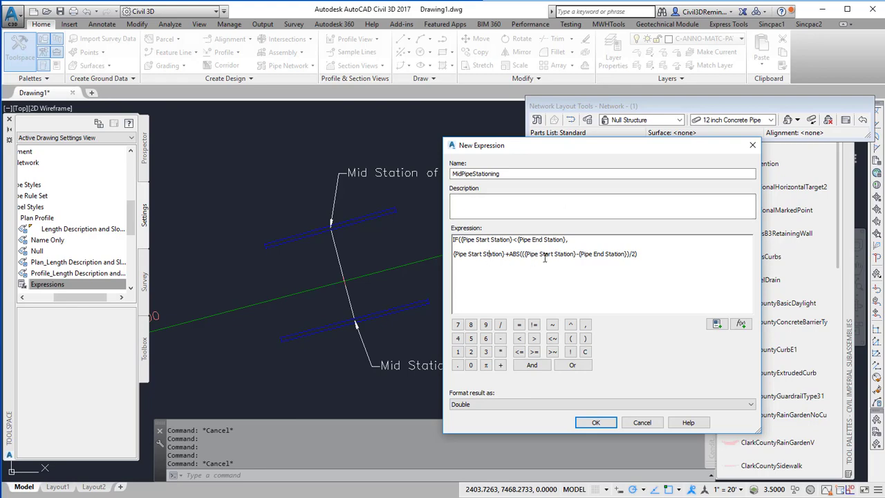
# End the true branch with a comma, duplicate it as the false branch with -ABS instead of +ABS, and close the IF statement
pyautogui.click(660, 259)
pyautogui.hotkey('shift', 'Home')
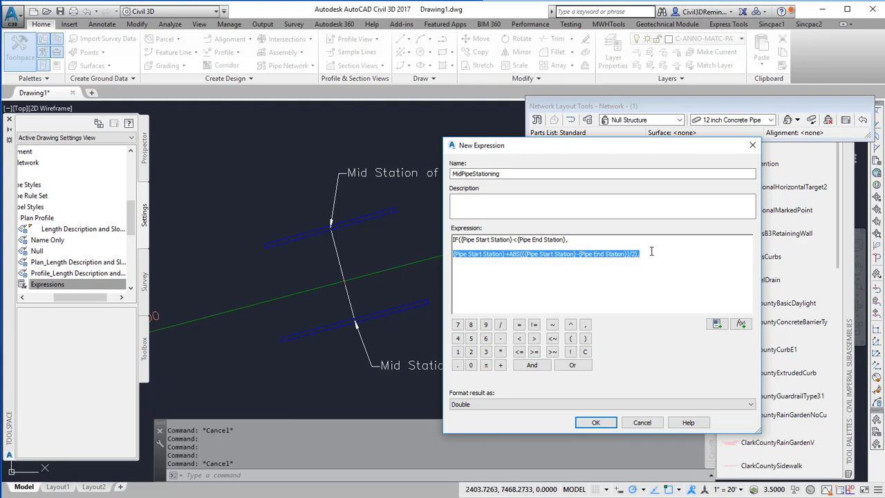
pyautogui.hotkey('ctrl', 'c')
pyautogui.press('End')
pyautogui.press('Return')
pyautogui.hotkey('ctrl', 'v')
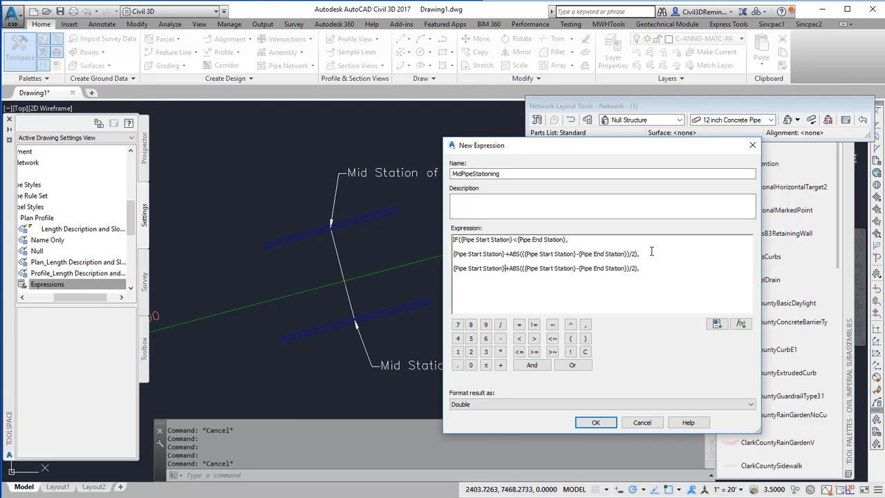
pyautogui.write('-')
# Format the MidPipeStationing result as Station and save the expression
pyautogui.click(554, 404)
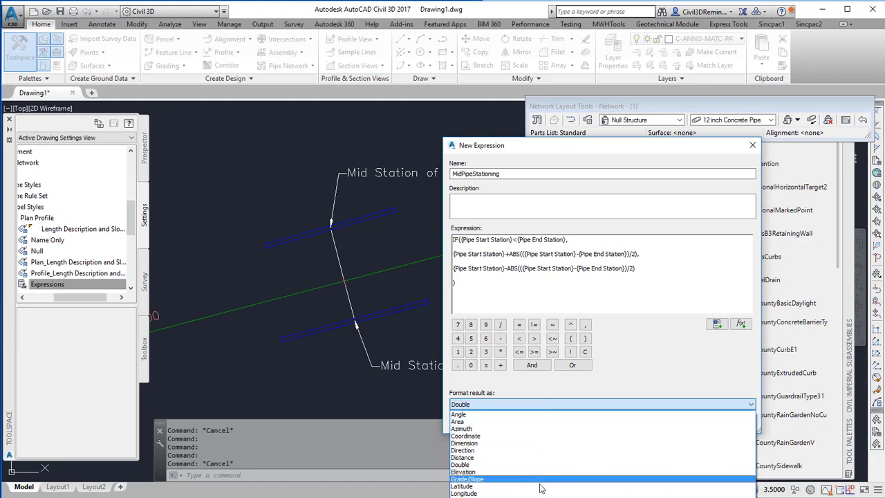
pyautogui.click(462, 497)
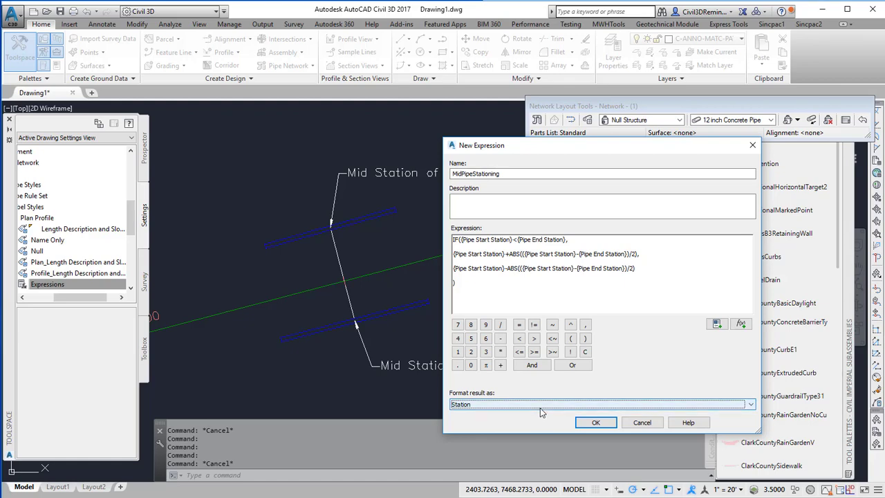
pyautogui.click(596, 422)
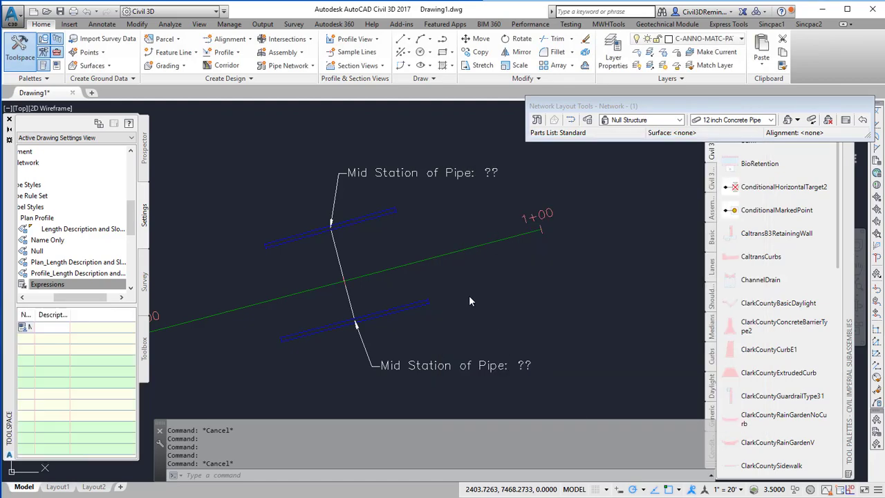
# In the Length Description and Slope label style, replace the ?? in the Pipe Text contents with the MidPipeStationing property
pyautogui.rightClick(61, 229)
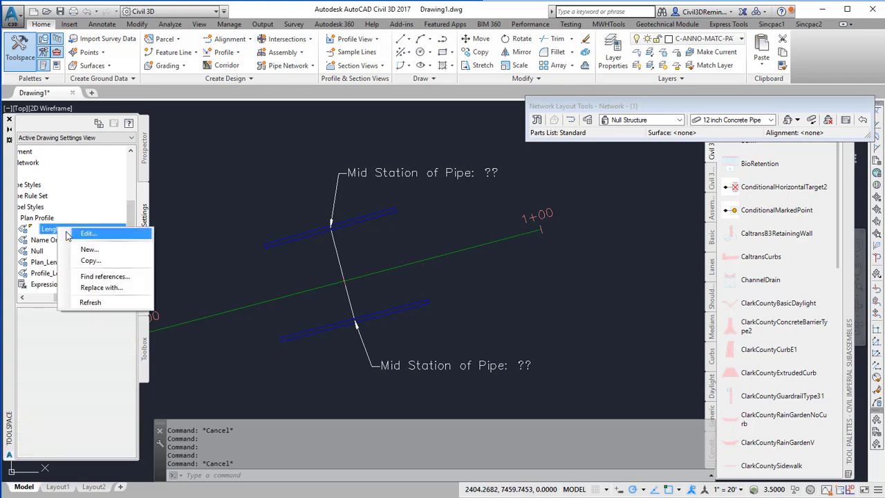
pyautogui.press('Escape')
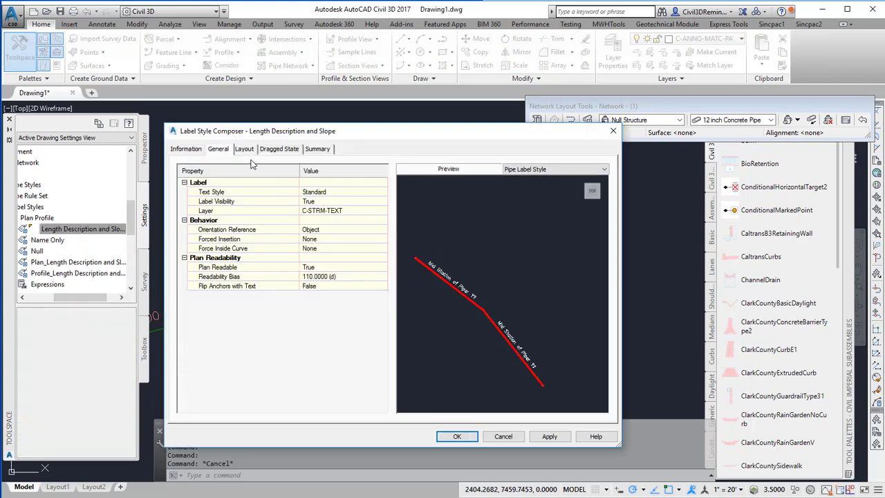
pyautogui.click(245, 149)
pyautogui.click(354, 268)
pyautogui.click(332, 260)
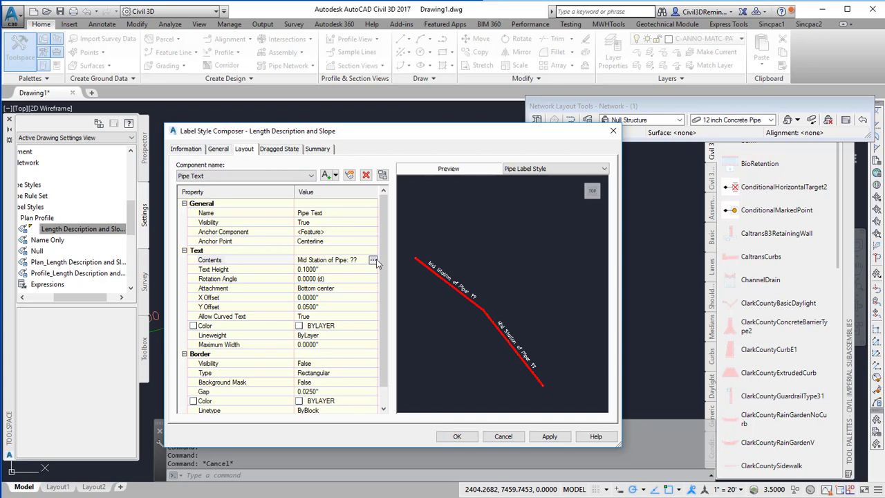
pyautogui.click(380, 260)
pyautogui.doubleClick(578, 159)
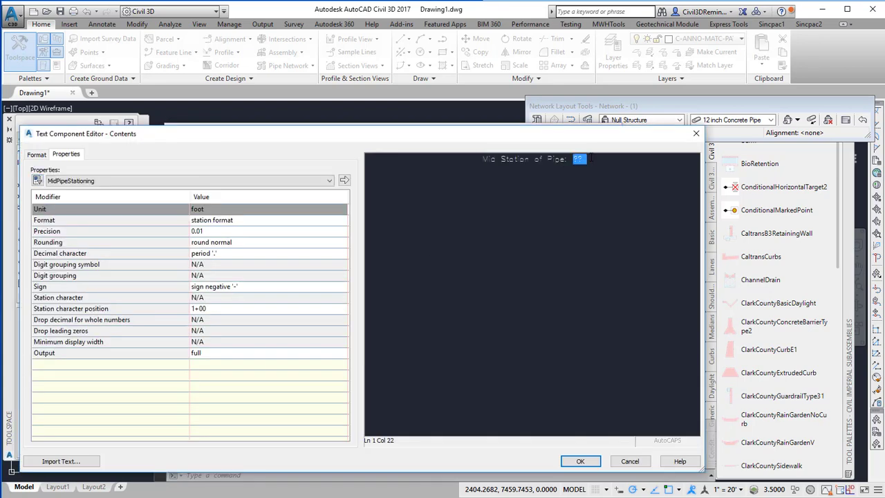
pyautogui.click(239, 181)
pyautogui.click(240, 186)
pyautogui.click(344, 180)
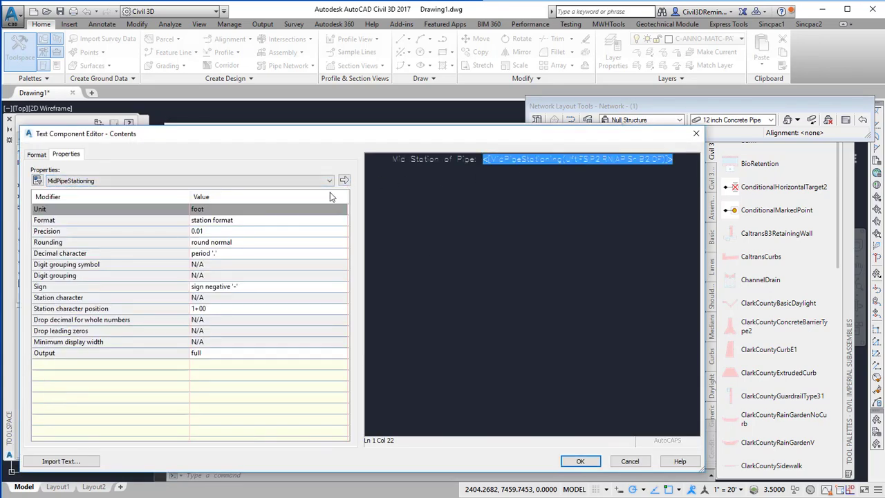
pyautogui.click(578, 462)
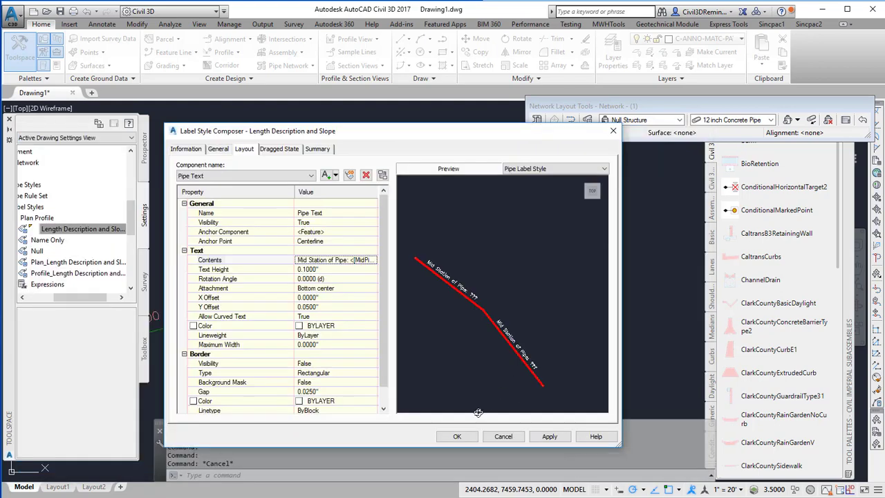
# Accept the label style changes and regenerate the drawing
pyautogui.click(471, 438)
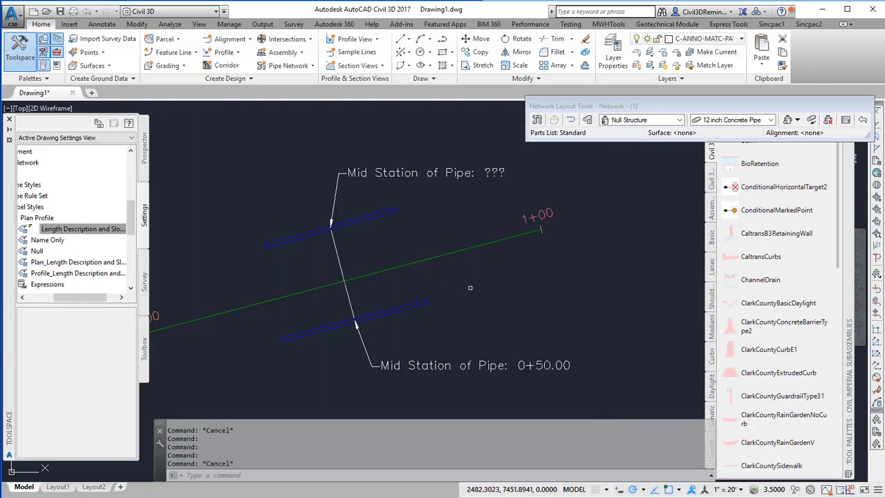
pyautogui.write('rea')
pyautogui.press('Return')
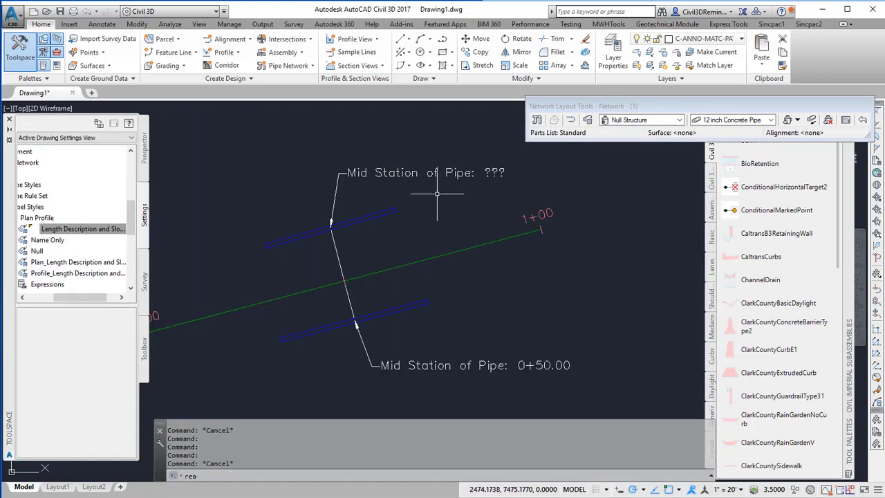
# Examine the object properties of the upper pipe, whose label shows no mid station
pyautogui.click(361, 205)
pyautogui.click(266, 247)
pyautogui.hotkey('ctrl', '1')
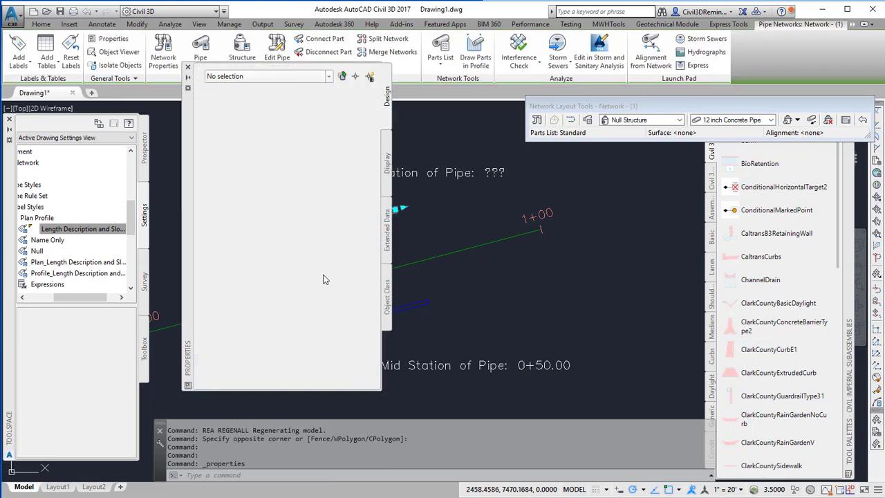
pyautogui.press('Escape')
pyautogui.moveTo(401, 222); pyautogui.dragTo(525, 226, button='middle')
pyautogui.click(511, 235)
pyautogui.click(470, 202)
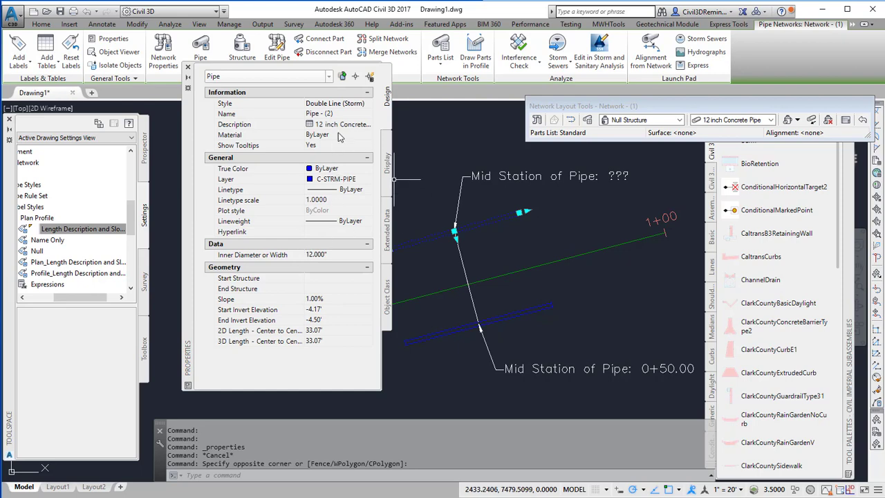
pyautogui.press('Escape')
# Assign the drawing's alignment as the Reference Alignment in the upper pipe's Pipe Properties
pyautogui.click(482, 220)
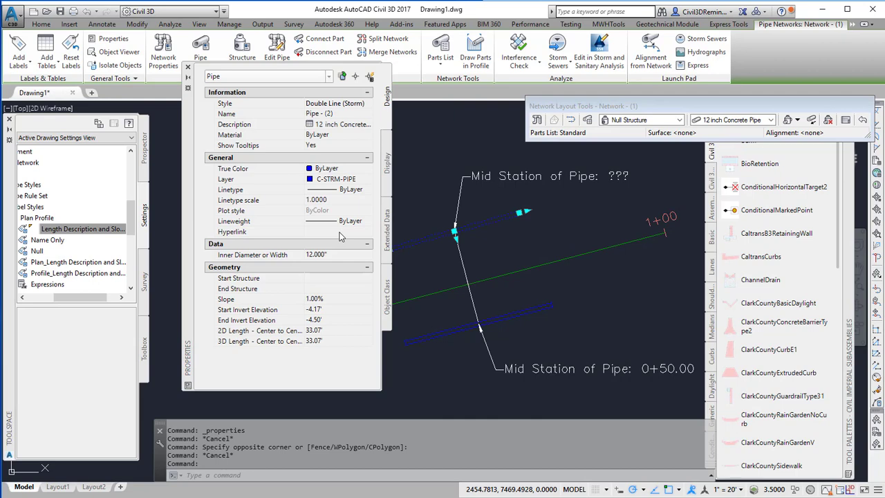
pyautogui.rightClick(497, 220)
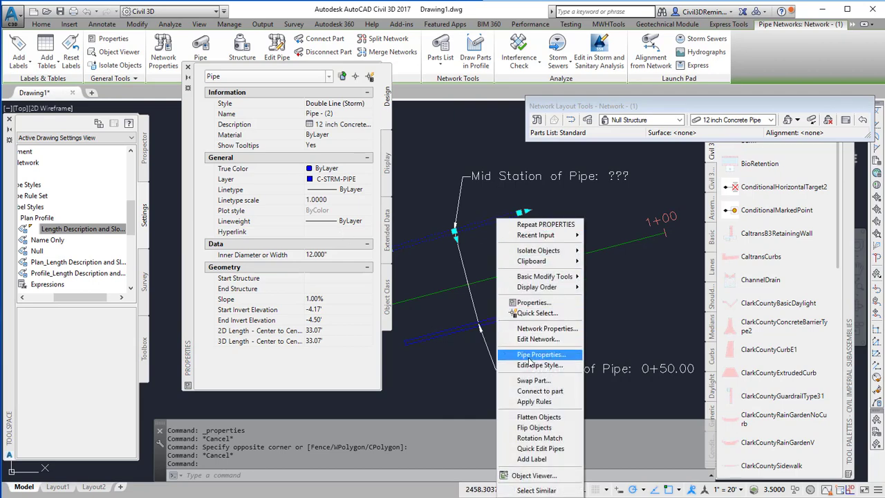
pyautogui.click(540, 354)
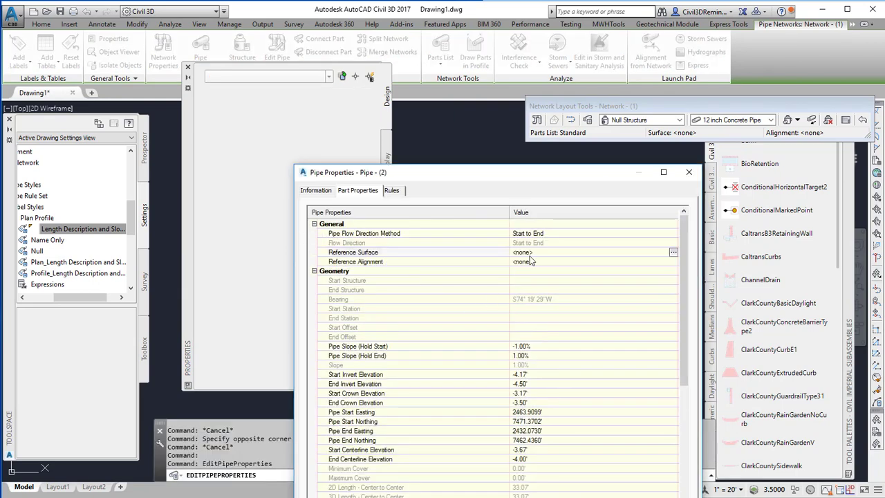
pyautogui.click(531, 261)
pyautogui.click(673, 262)
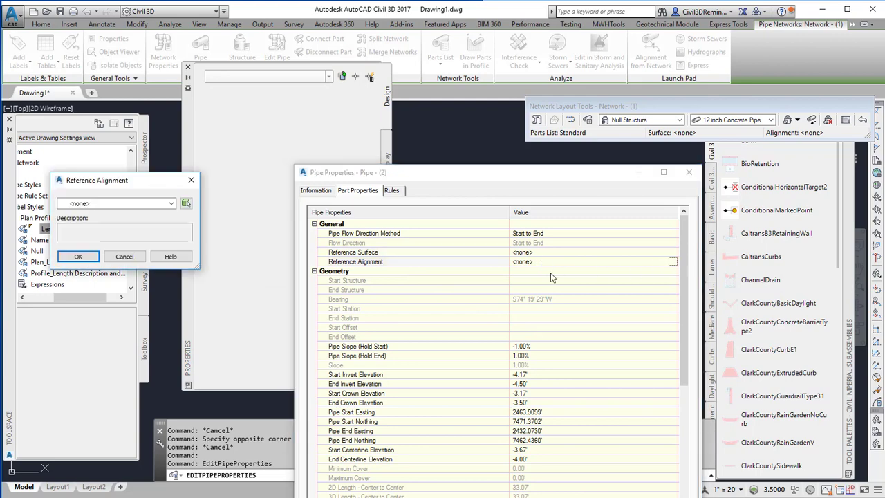
pyautogui.click(123, 204)
pyautogui.click(88, 222)
pyautogui.click(90, 257)
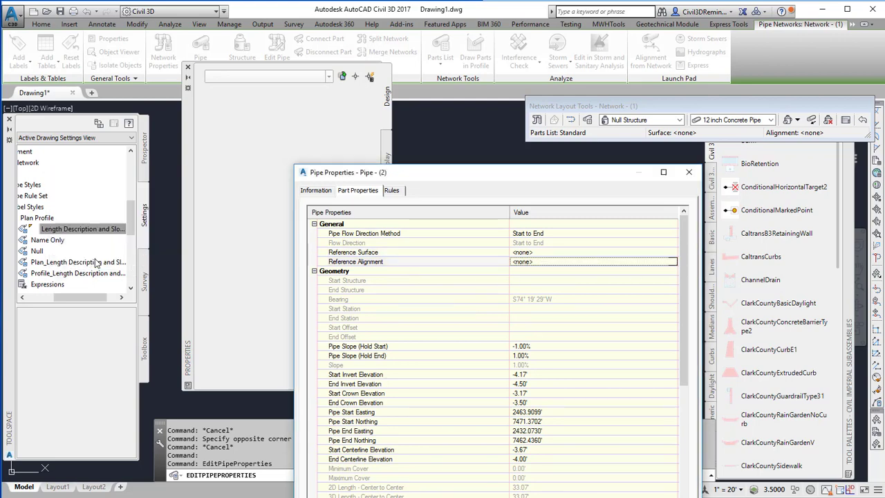
pyautogui.press('Return')
pyautogui.click(461, 259)
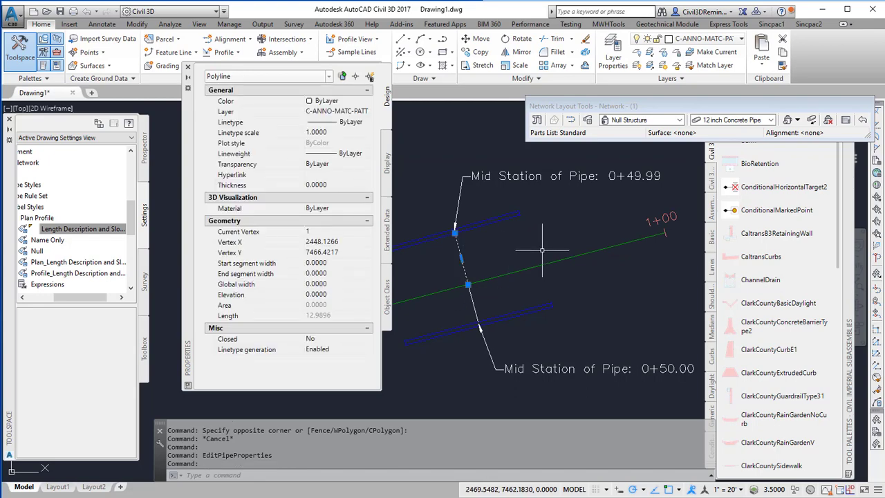
pyautogui.press('Escape')
pyautogui.press('Escape')
pyautogui.press('Escape')
pyautogui.moveTo(563, 251)
pyautogui.mouseDown(button='middle')
pyautogui.moveTo(469, 263)
pyautogui.moveTo(538, 219)
pyautogui.mouseUp(button='middle')
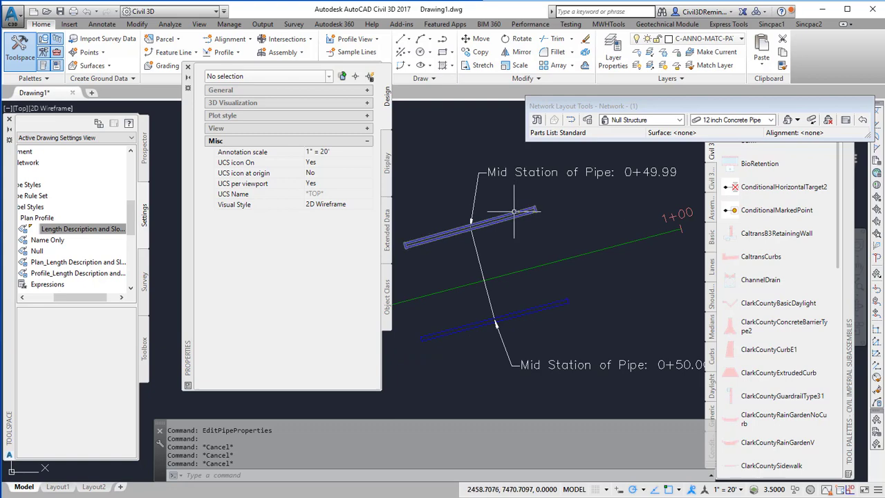
pyautogui.moveTo(514, 211)
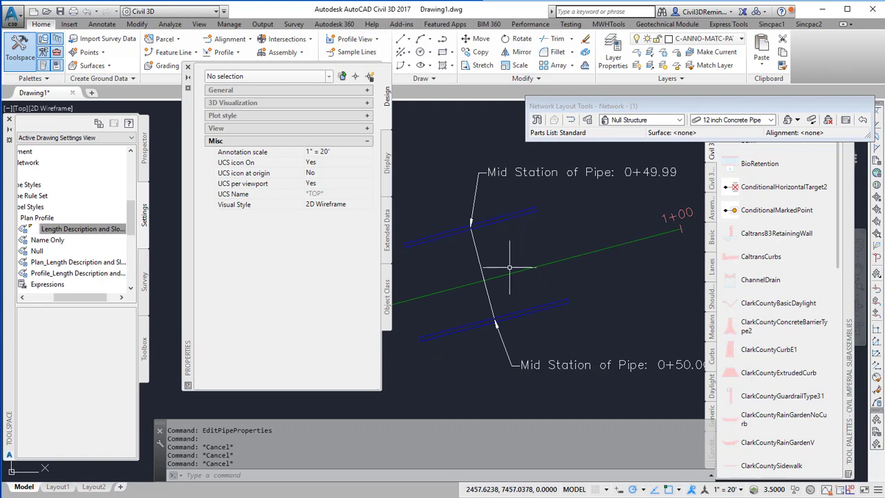
pyautogui.press('Escape')
pyautogui.press('Escape')
pyautogui.click(479, 221)
pyautogui.press('Escape')
pyautogui.press('Escape')
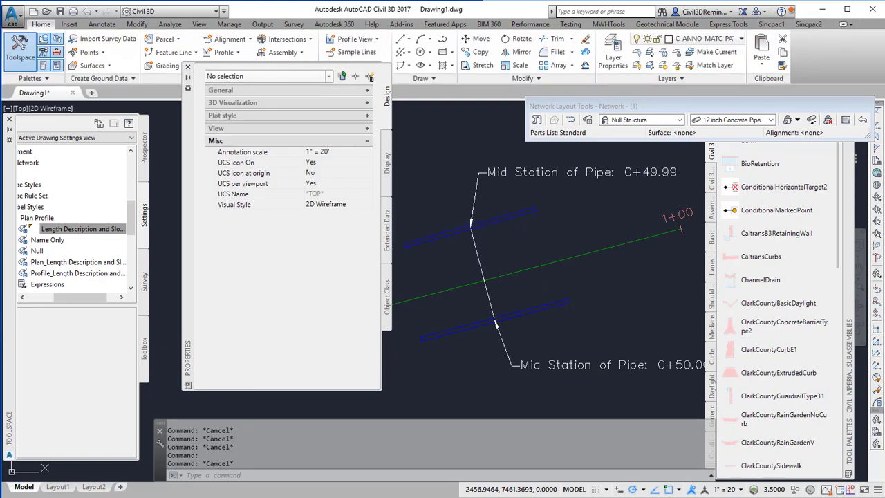
# Select both pipes and move them together toward the alignment's end, with their midpoints at about station 0+73
pyautogui.moveTo(574, 253); pyautogui.dragTo(530, 261, button='middle')
pyautogui.click(480, 227)
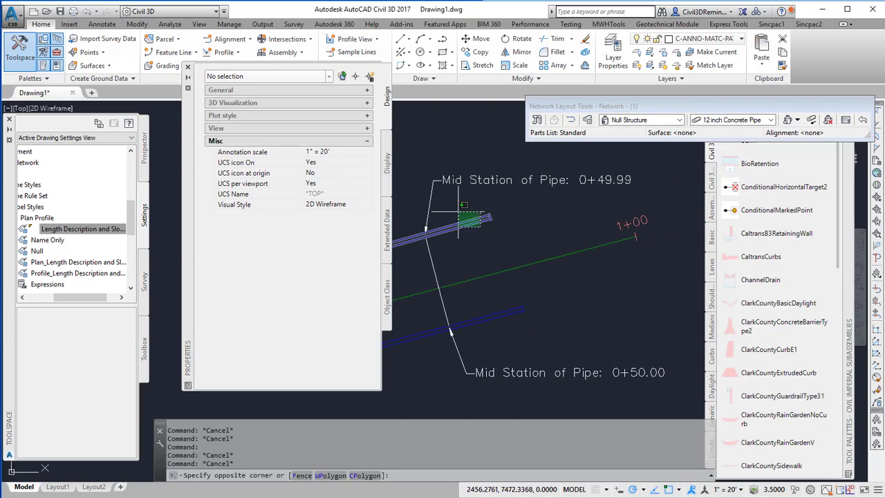
pyautogui.click(442, 207)
pyautogui.moveTo(473, 277); pyautogui.dragTo(514, 264, button='middle')
pyautogui.click(536, 307)
pyautogui.click(521, 284)
pyautogui.click(490, 318)
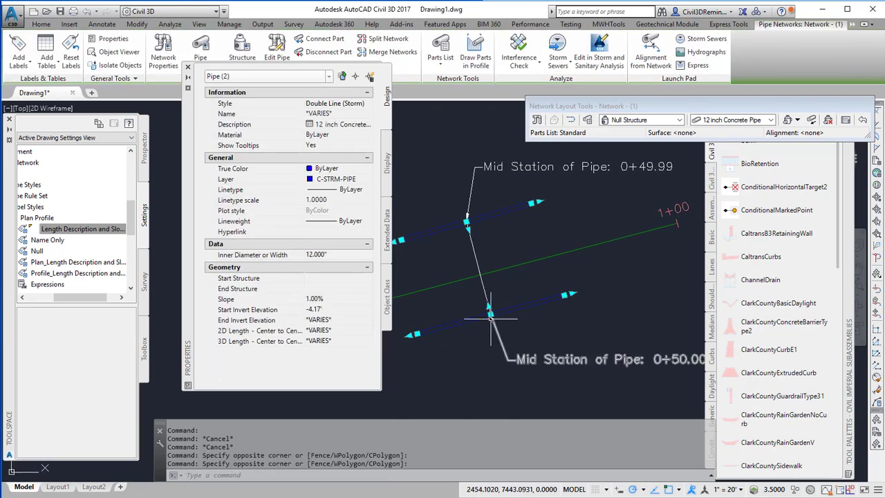
pyautogui.click(490, 314)
pyautogui.press('space')
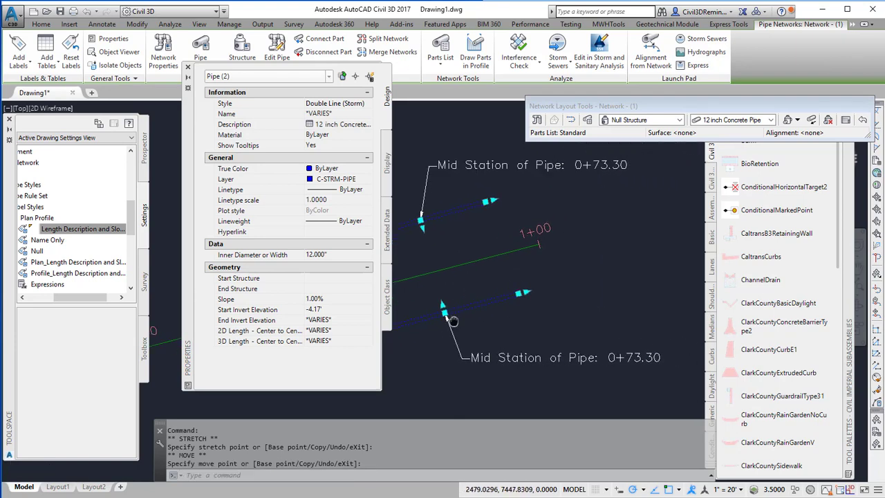
# Move both pipes back toward the alignment's start in two moves, to mid stations of about 0+36 and about 0+17
pyautogui.scroll(-2, 512, 313)
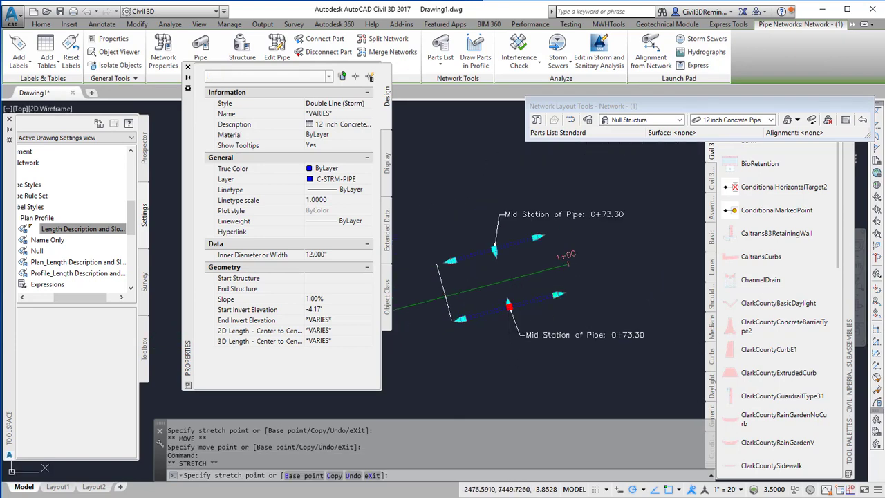
pyautogui.click(418, 332)
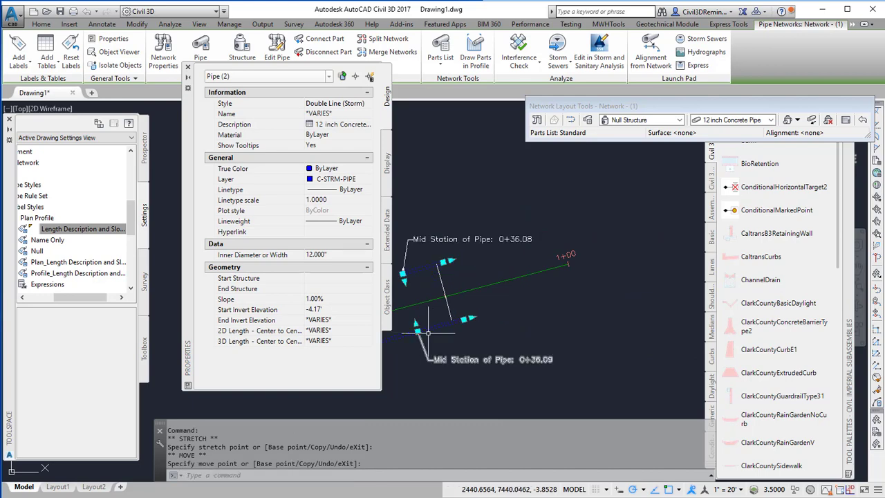
pyautogui.moveTo(464, 341); pyautogui.dragTo(525, 330, button='middle')
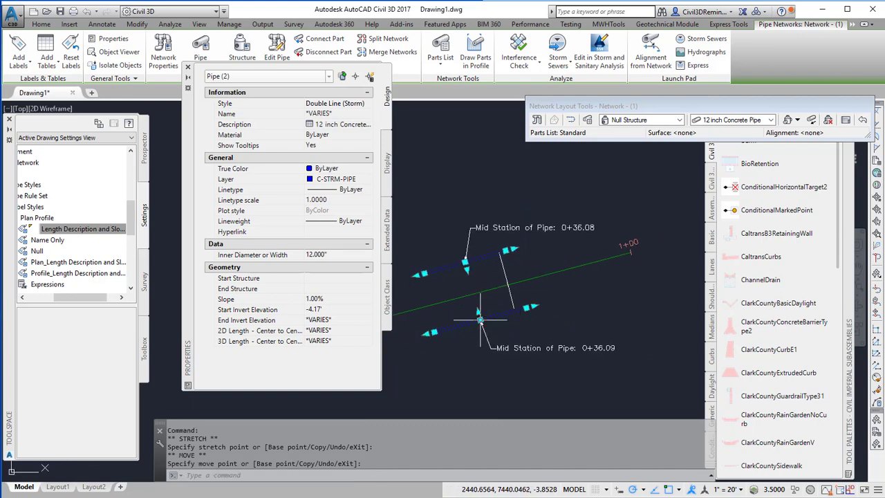
pyautogui.click(480, 319)
pyautogui.press('space')
pyautogui.click(433, 331)
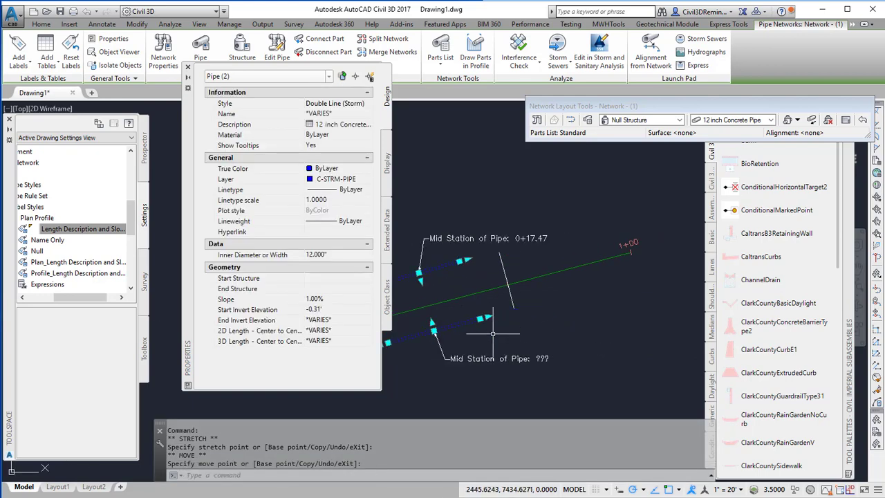
pyautogui.moveTo(490, 337); pyautogui.dragTo(528, 338, button='middle')
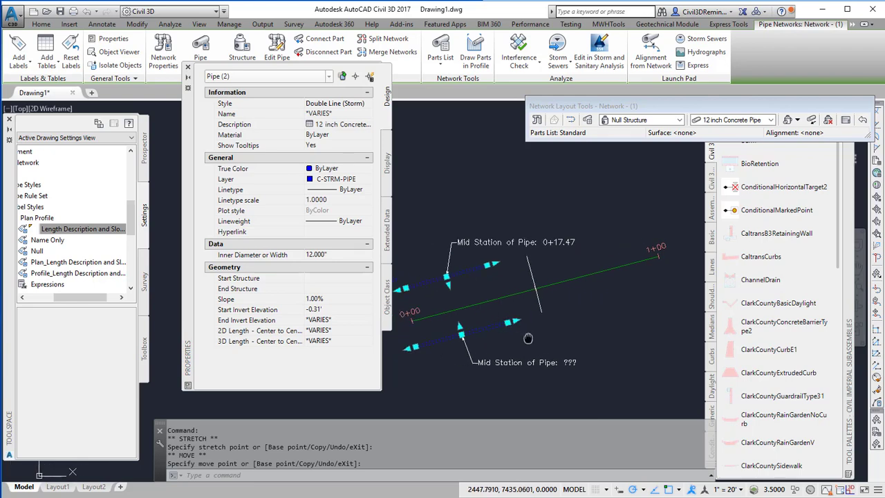
pyautogui.press('Escape')
# Regenerate the drawing to refresh the lower pipe's mid-station label
pyautogui.click(493, 328)
pyautogui.write('rea')
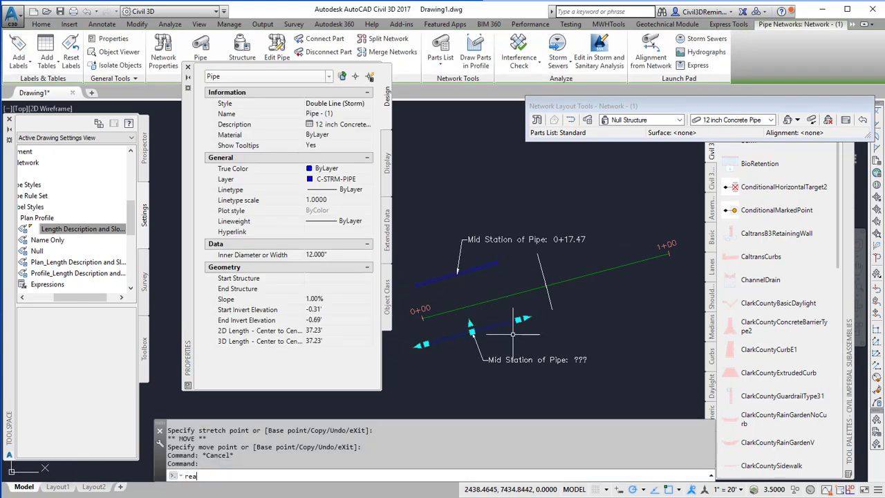
pyautogui.press('Return')
pyautogui.press('Escape')
# Move only the lower pipe forward along the alignment to a mid station of about 0+36 and clear the selection
pyautogui.click(502, 328)
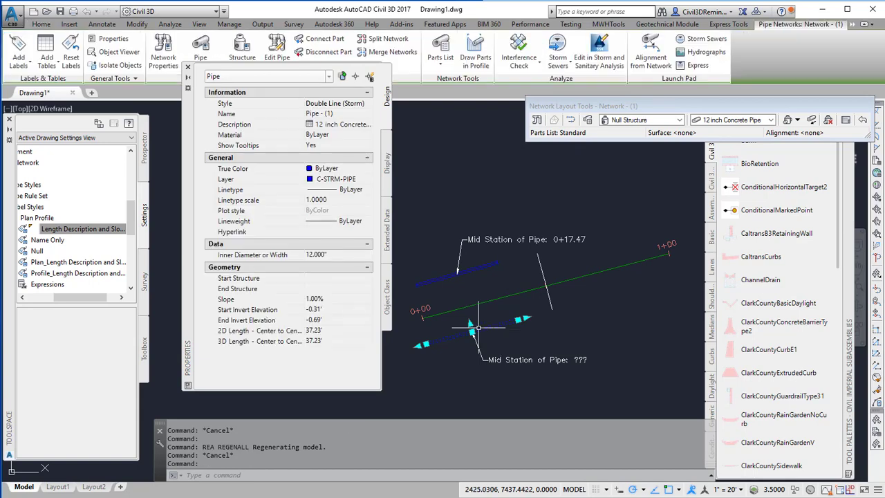
pyautogui.click(471, 332)
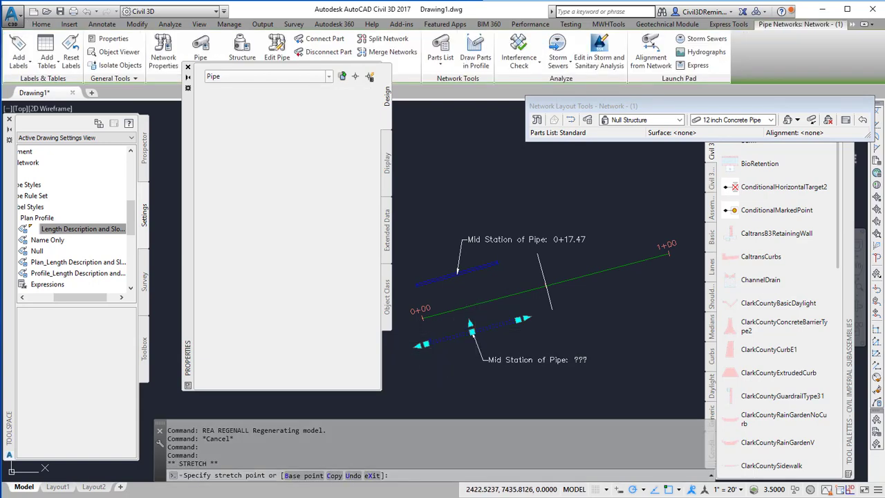
pyautogui.press('space')
pyautogui.click(518, 318)
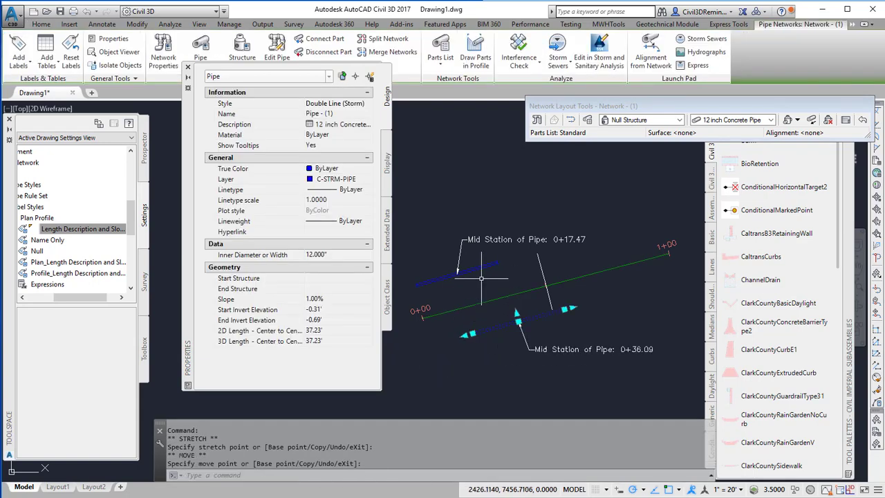
pyautogui.press('Escape')
pyautogui.press('Escape')
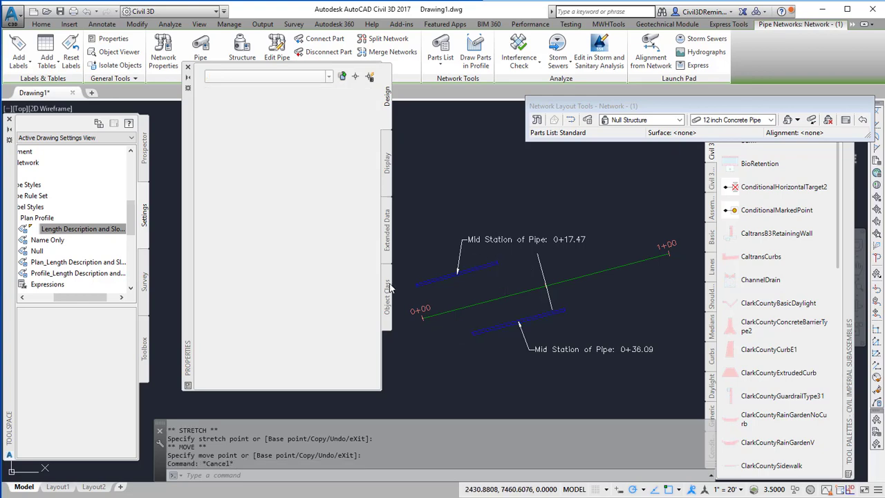